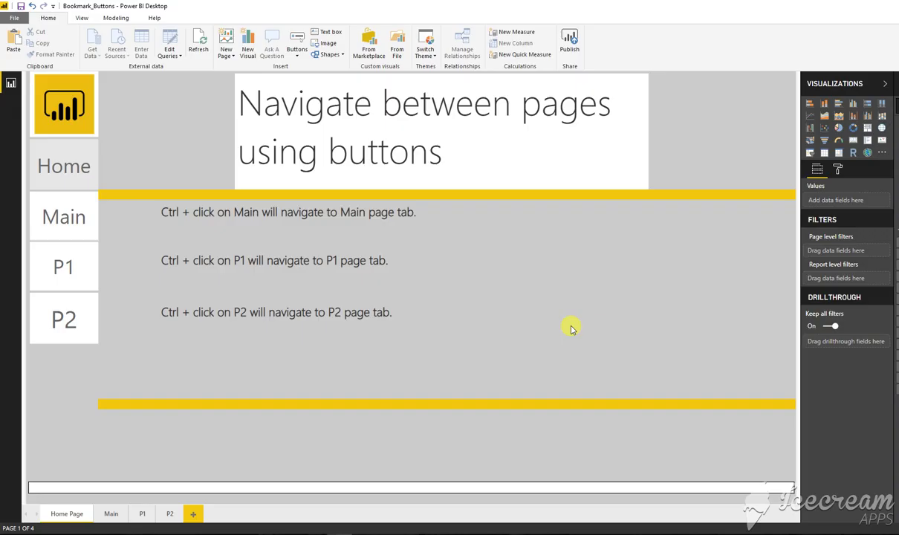
Step: Show the Bookmarks and Selection panes from the View ribbon
click(82, 18)
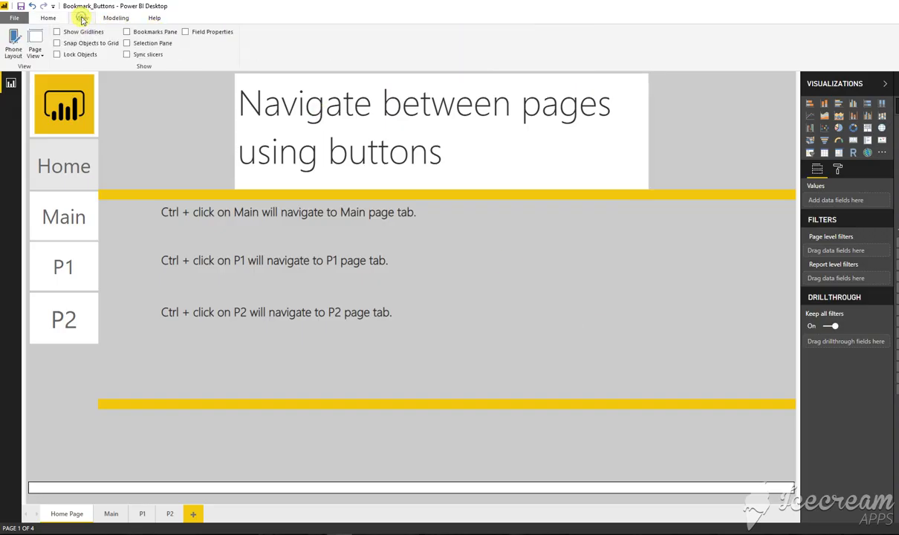
click(127, 32)
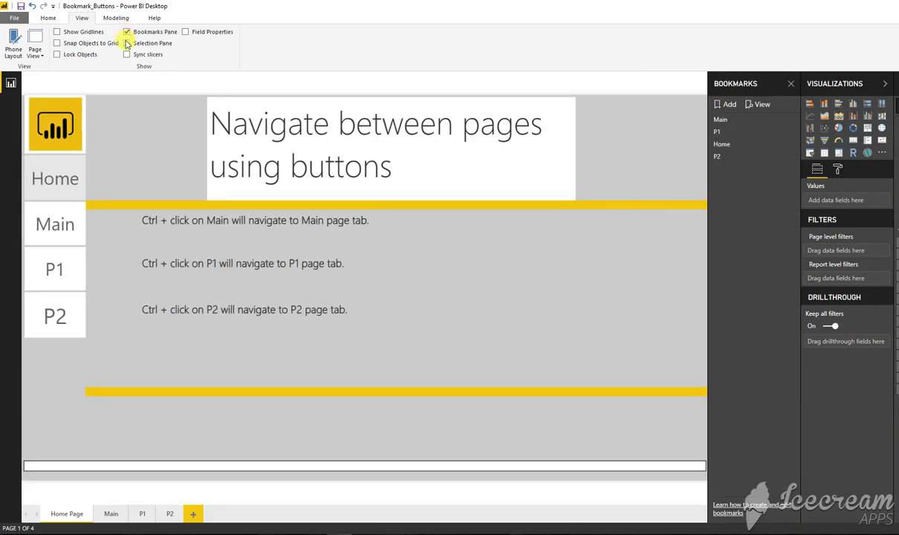
click(127, 43)
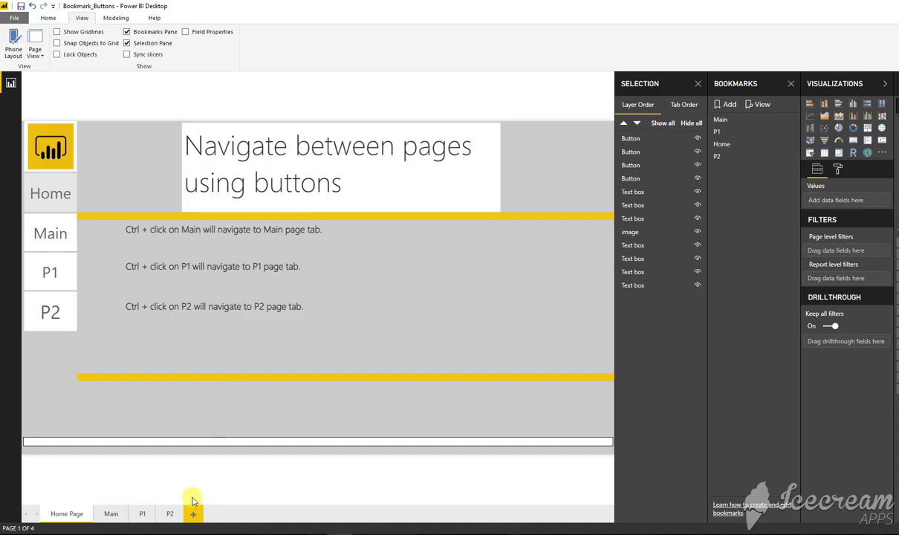
Step: Add a blank page after P2 and rename it Test
click(169, 513)
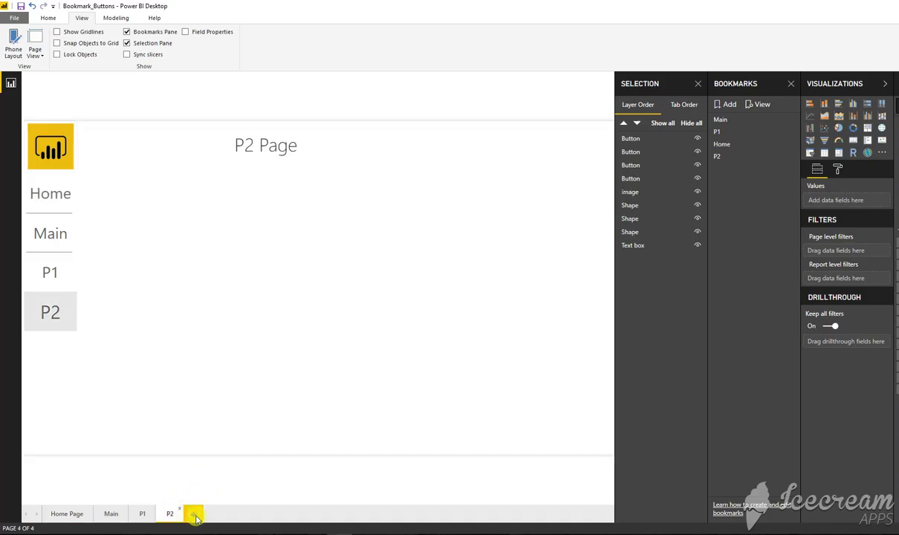
click(194, 514)
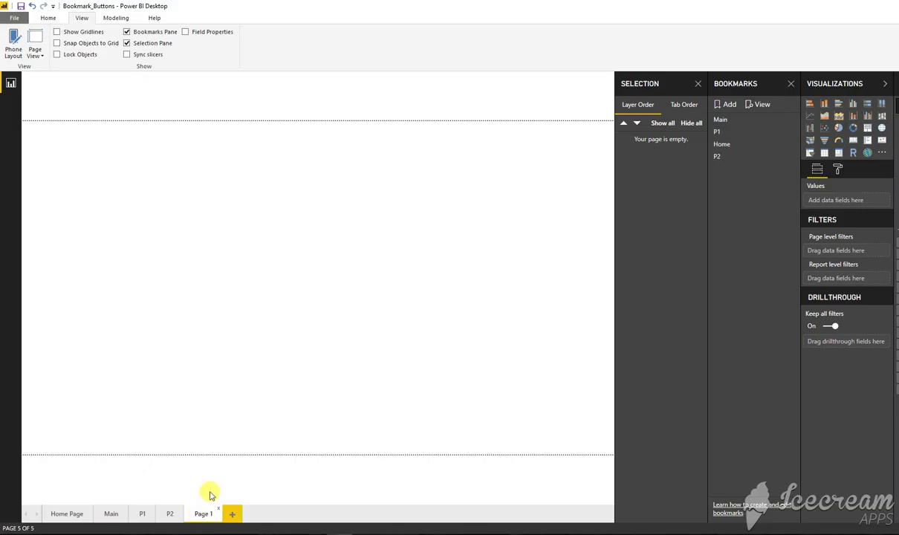
right_click(205, 512)
click(226, 479)
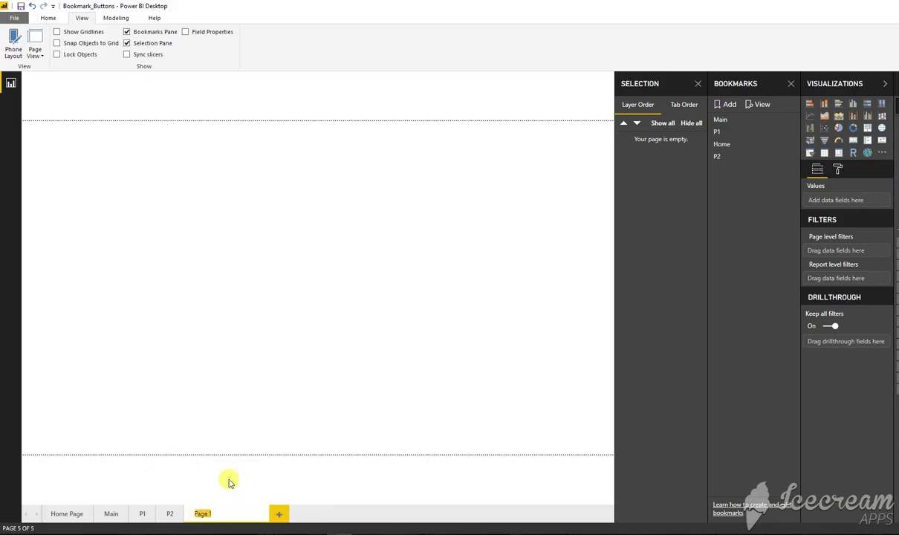
text(Test)
key(Return)
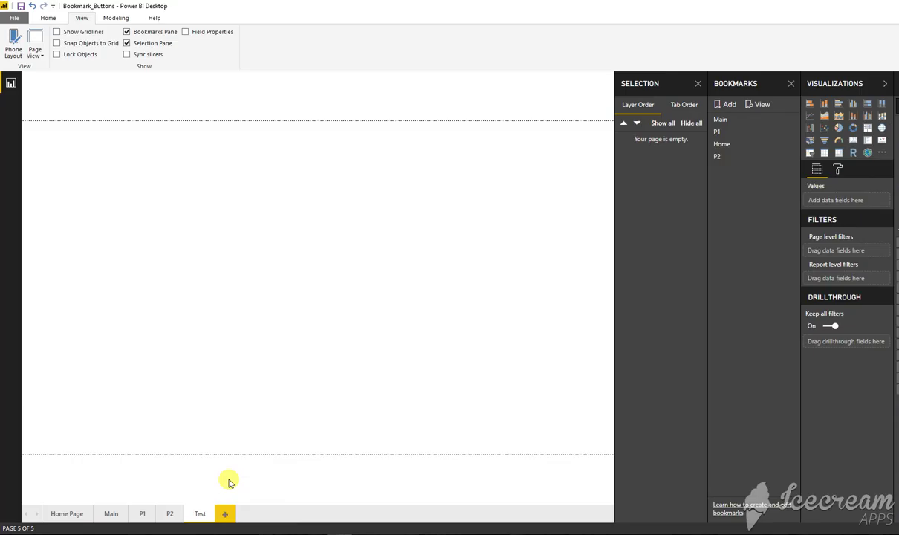
click(48, 18)
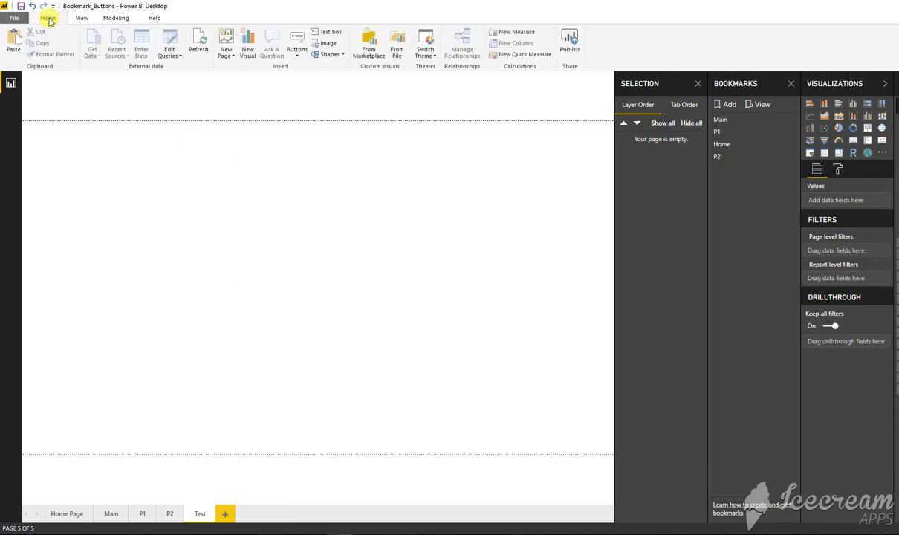
Step: Add a text box reading 'Test Page' with font size 40
click(331, 33)
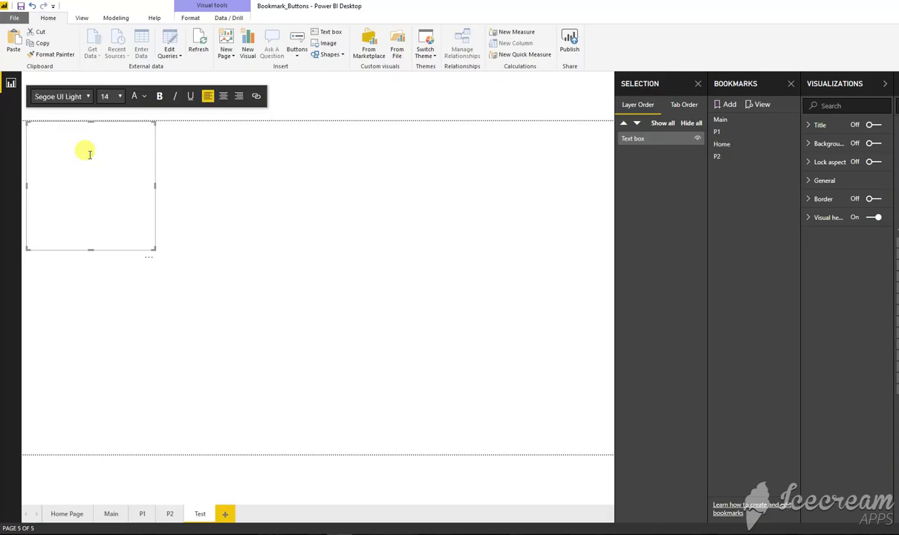
text(Test Page)
key(ctrl+a)
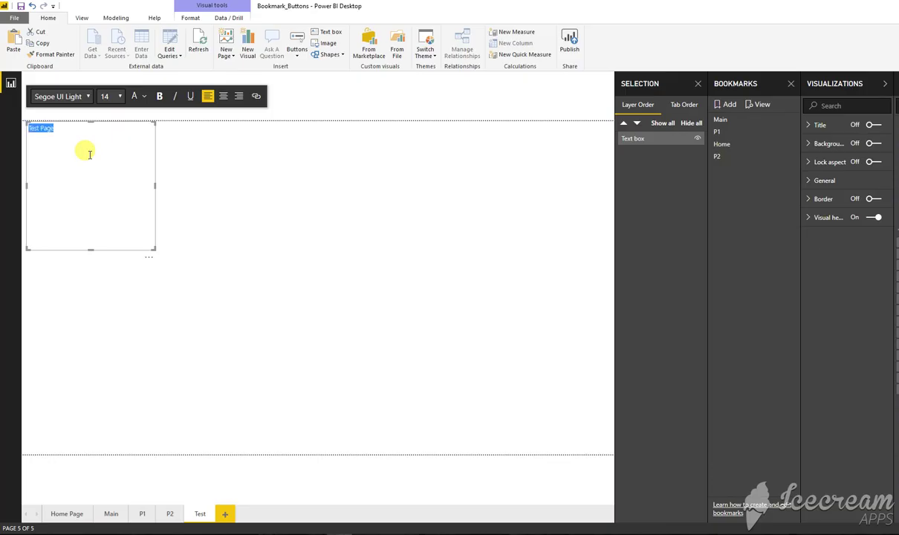
click(119, 96)
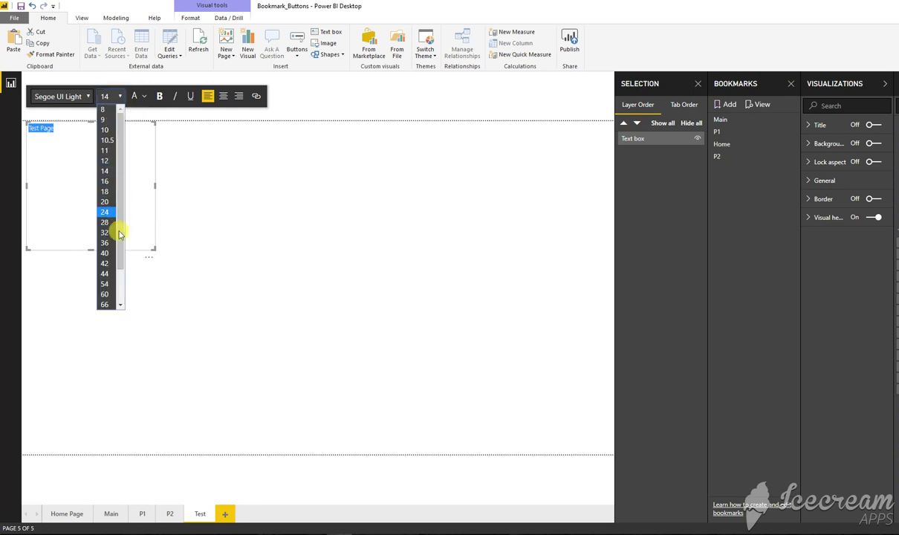
click(108, 252)
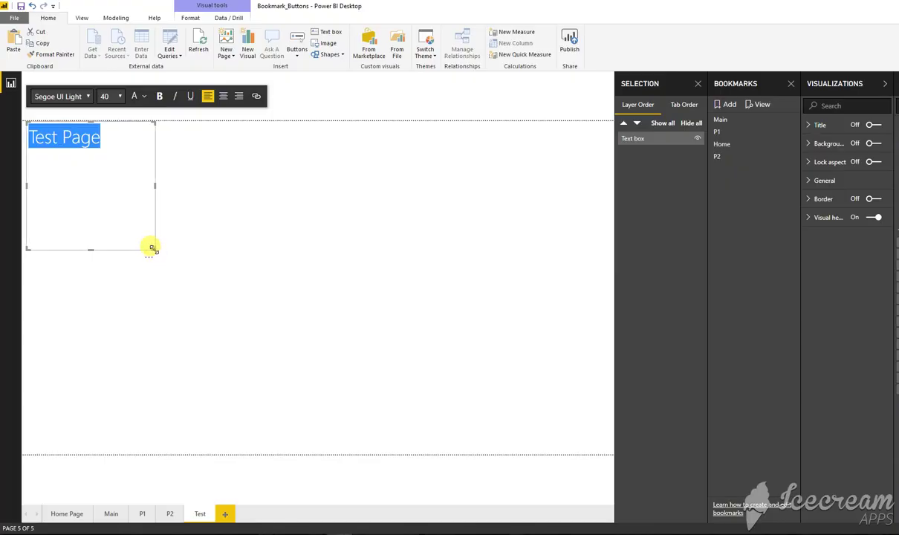
Step: Shrink the title box, move it to the top centre, and save the report
drag(152, 248, 113, 169)
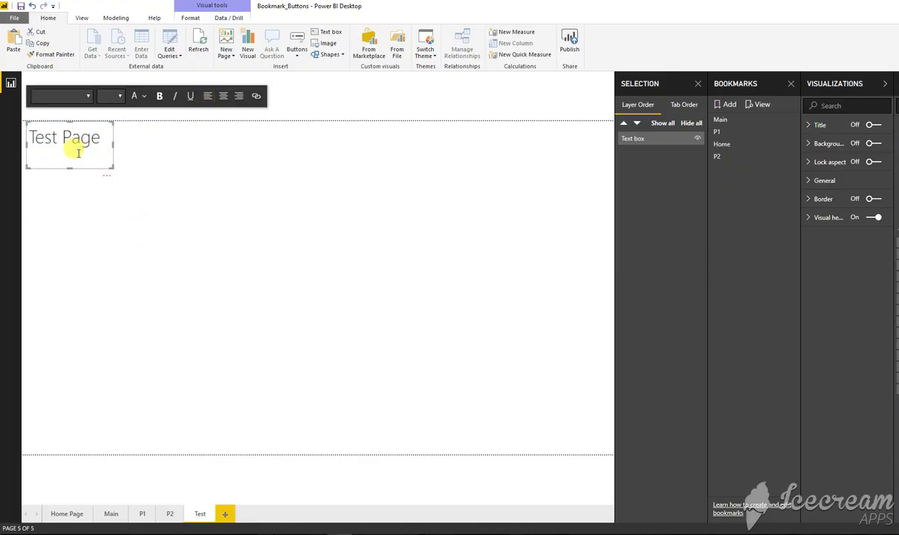
click(86, 174)
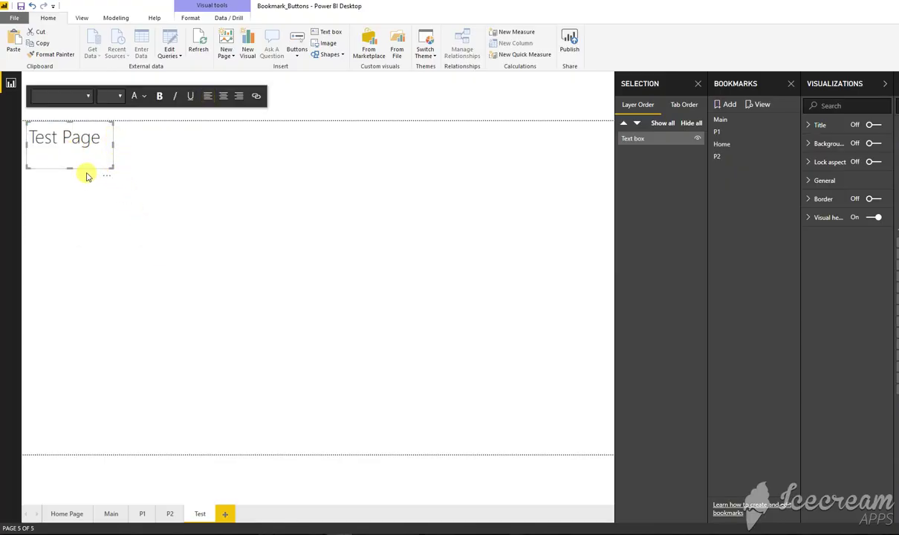
click(323, 186)
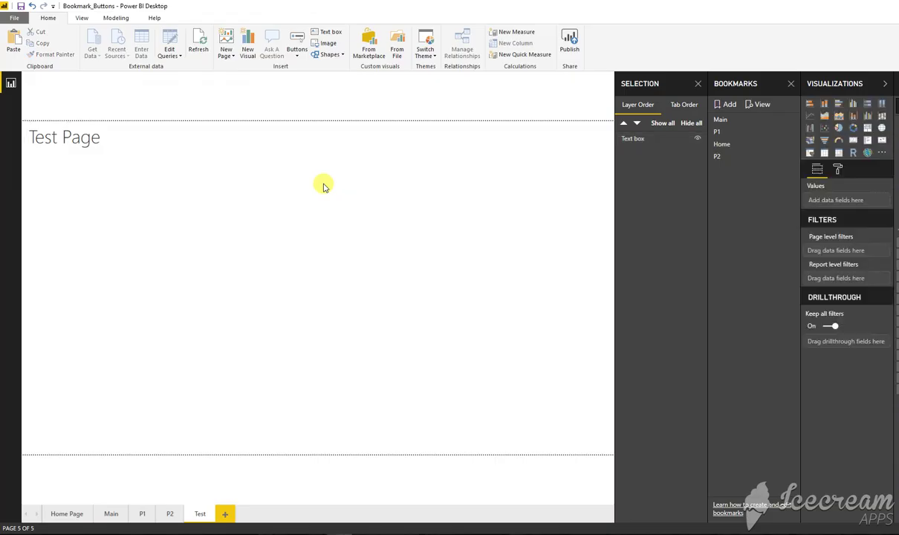
click(78, 141)
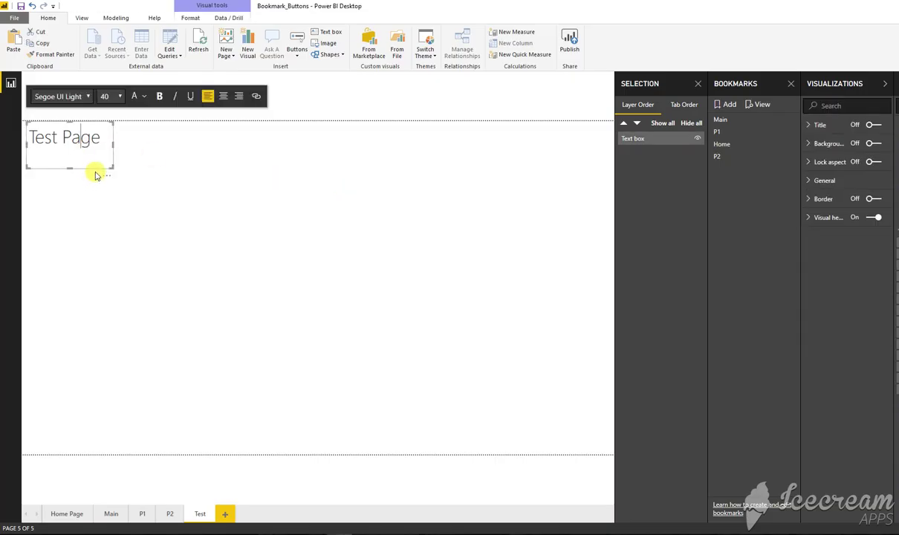
drag(95, 175, 340, 199)
key(ctrl+s)
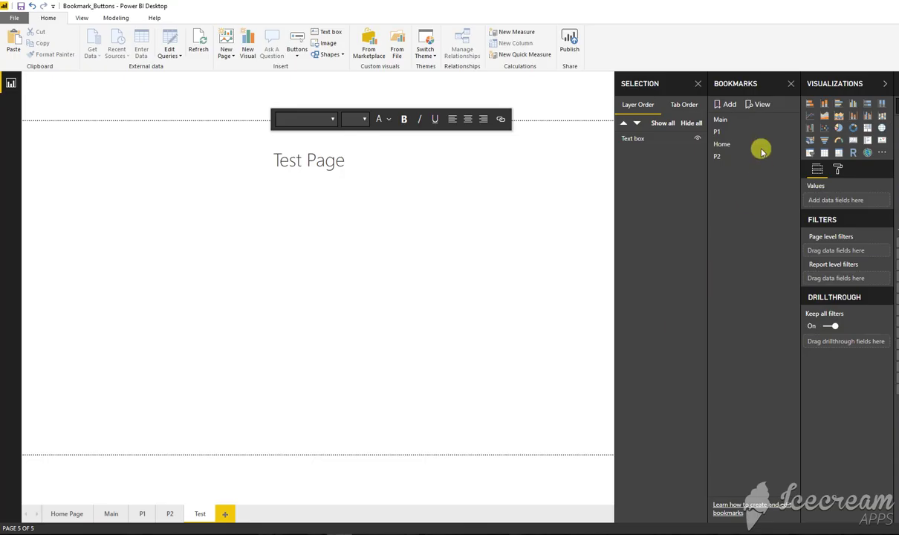
Step: Add a bookmark of the Test page named Test, then return to the Home Page
click(728, 105)
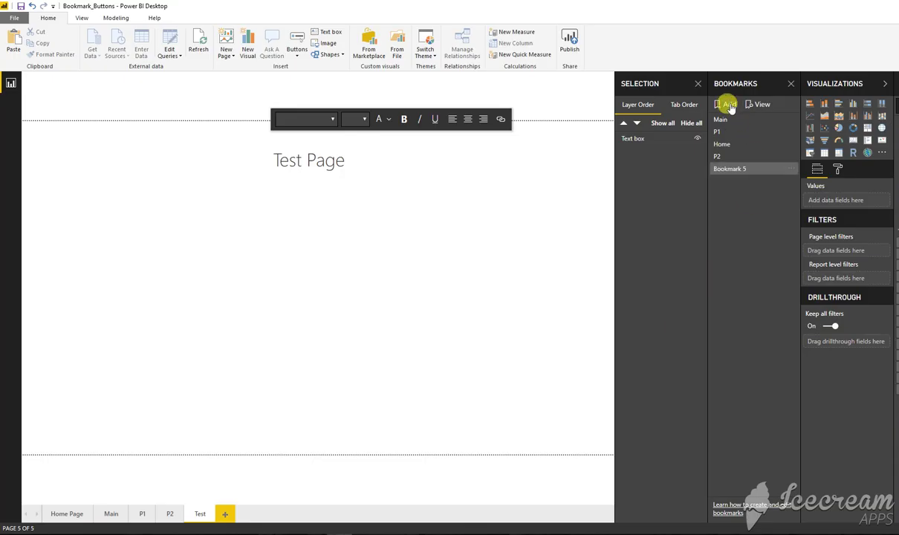
click(738, 169)
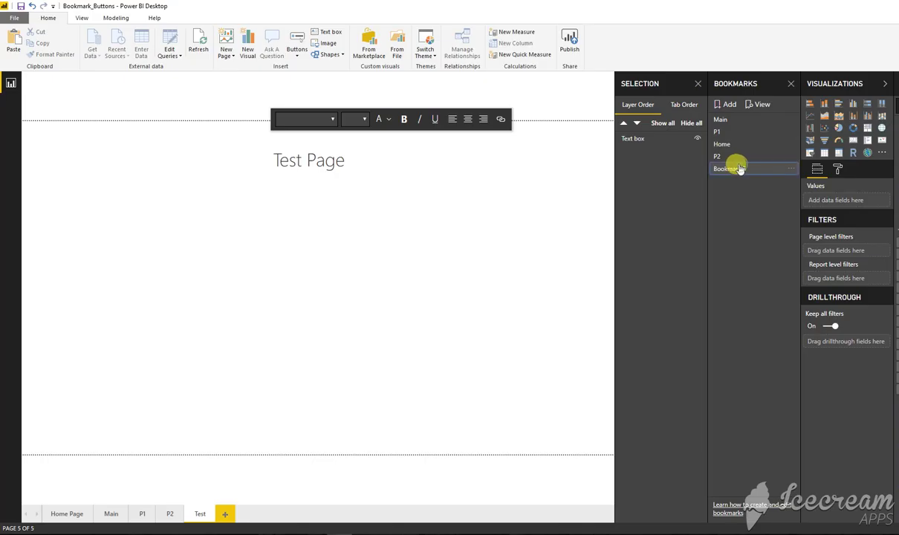
click(789, 169)
click(809, 187)
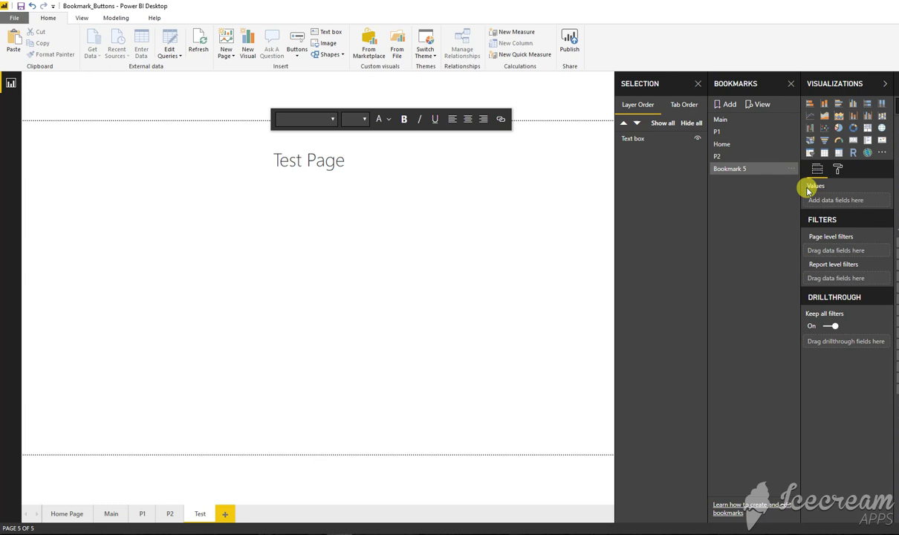
text(Test)
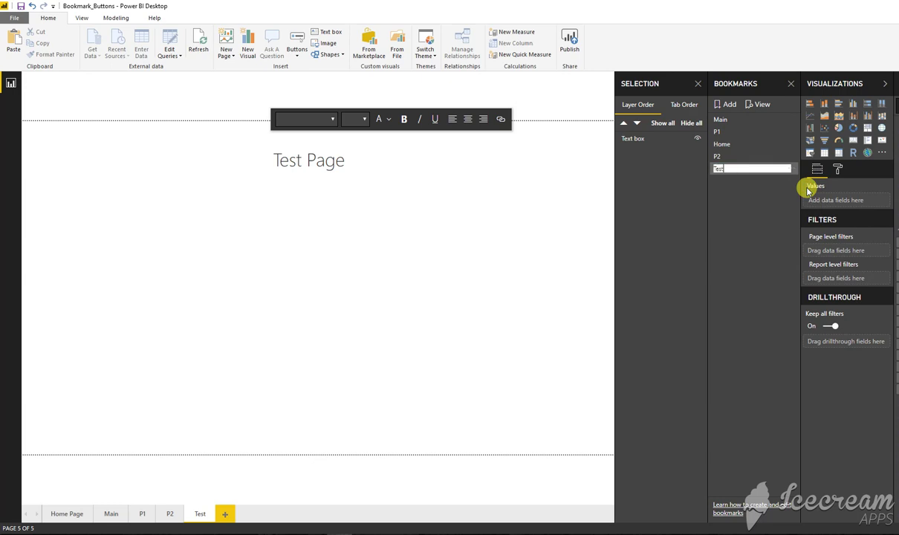
key(Return)
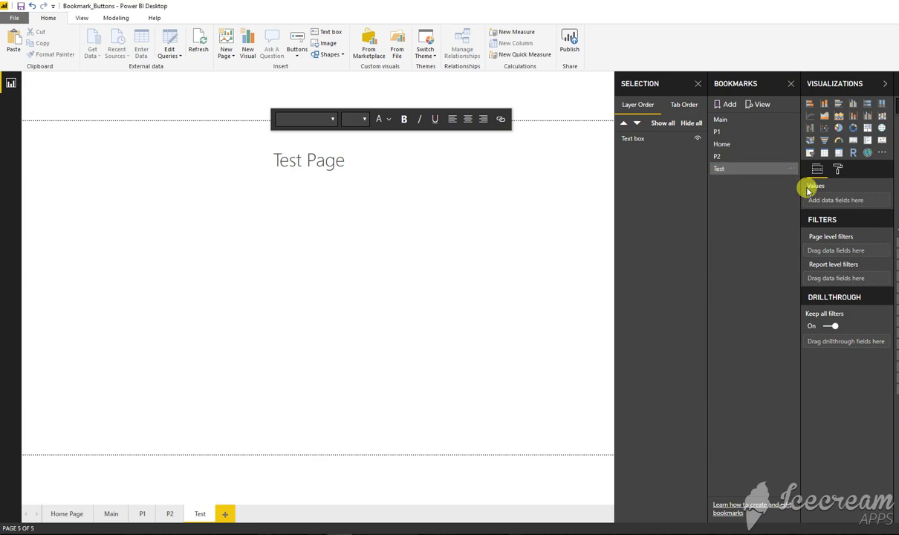
click(790, 169)
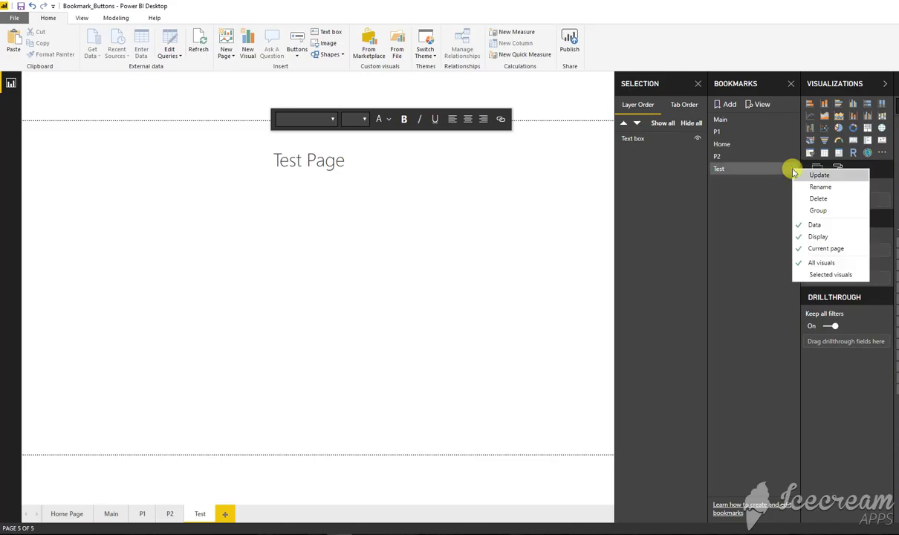
click(765, 175)
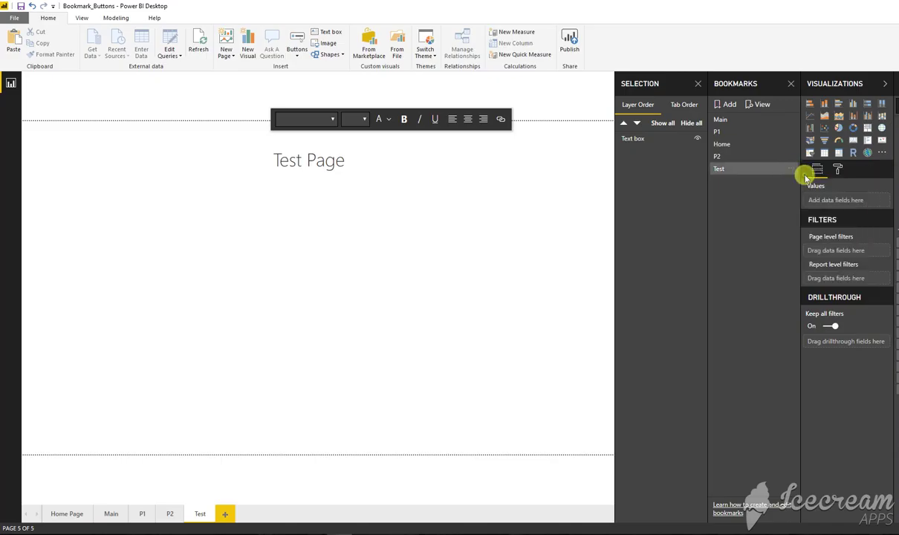
click(72, 514)
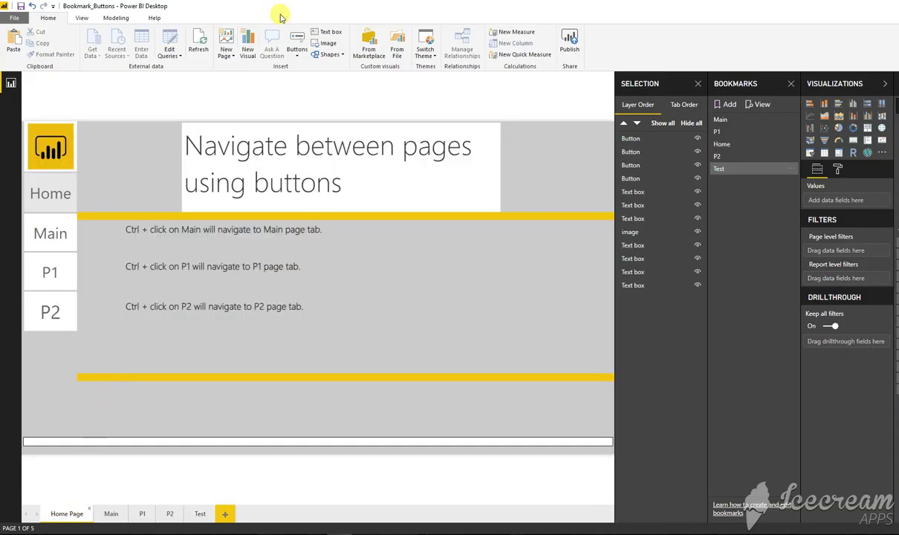
Step: Insert a blank button below P2 and stretch it down to the yellow line
click(297, 59)
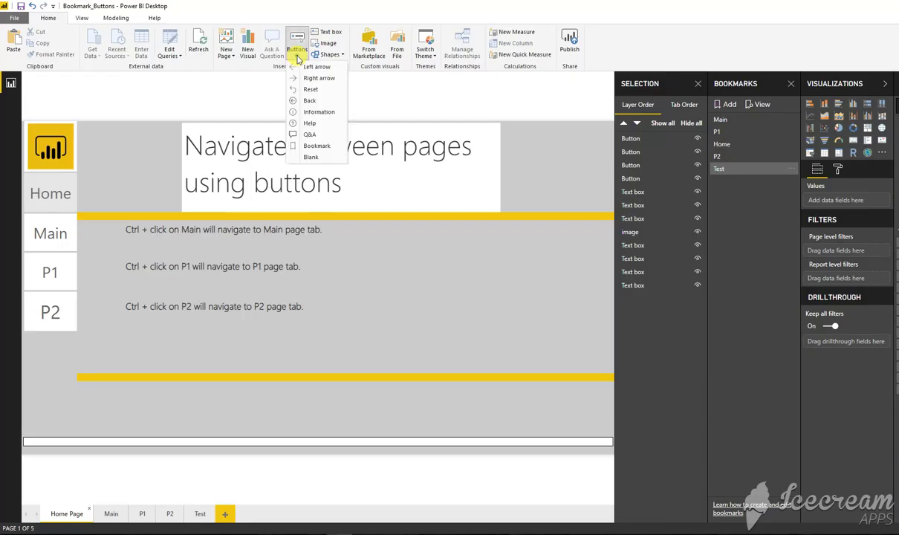
click(322, 156)
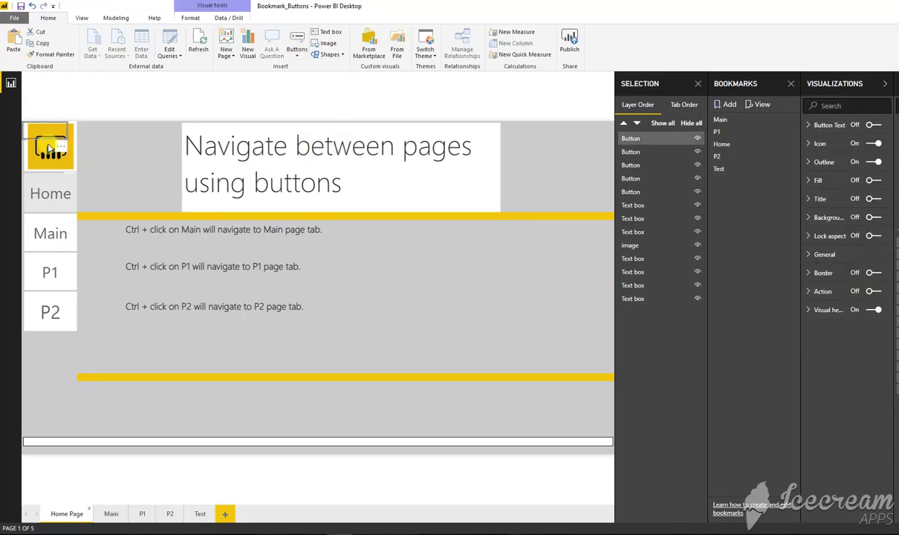
drag(36, 135, 41, 343)
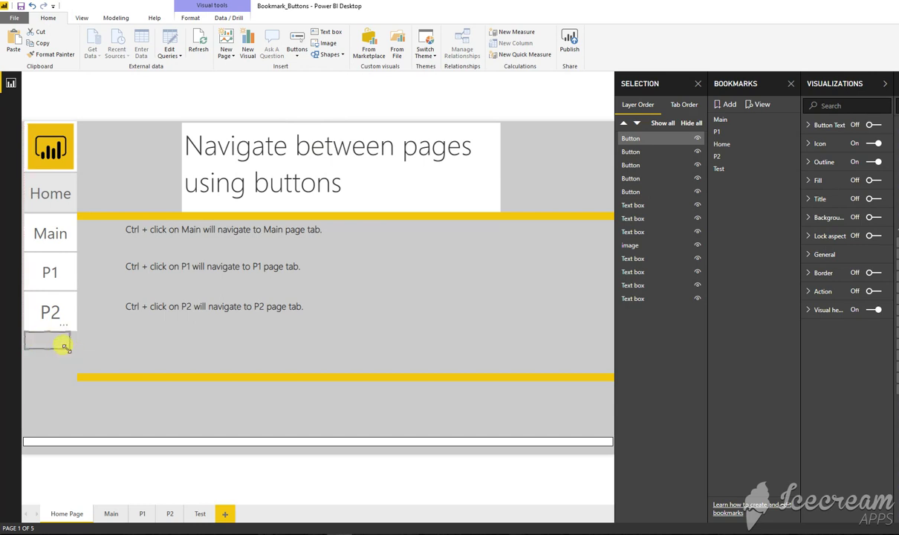
drag(67, 346, 76, 371)
click(58, 373)
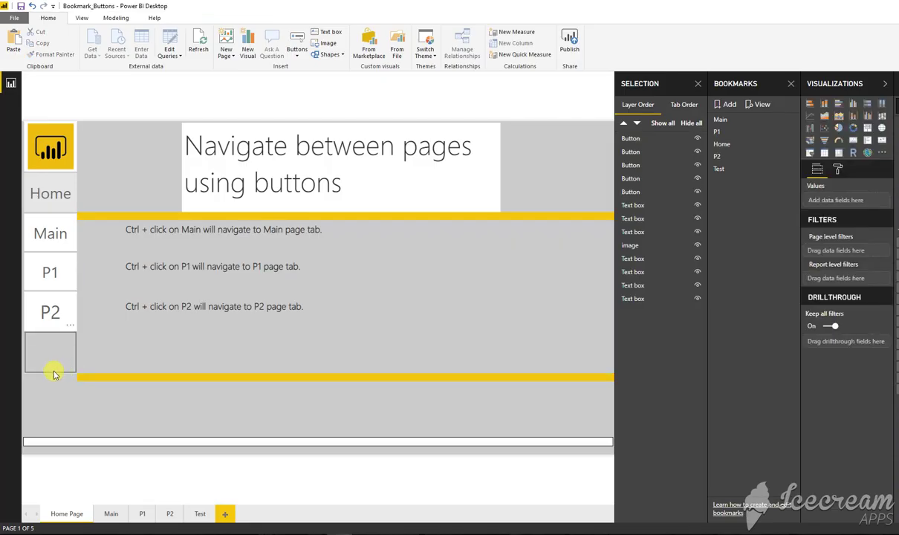
click(50, 364)
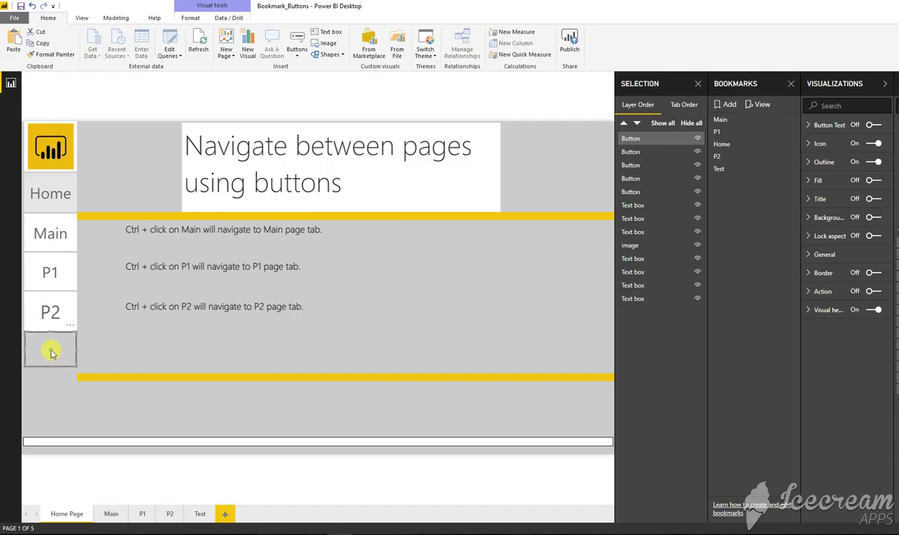
Step: Turn on the button's text and label it Test
click(826, 125)
click(875, 125)
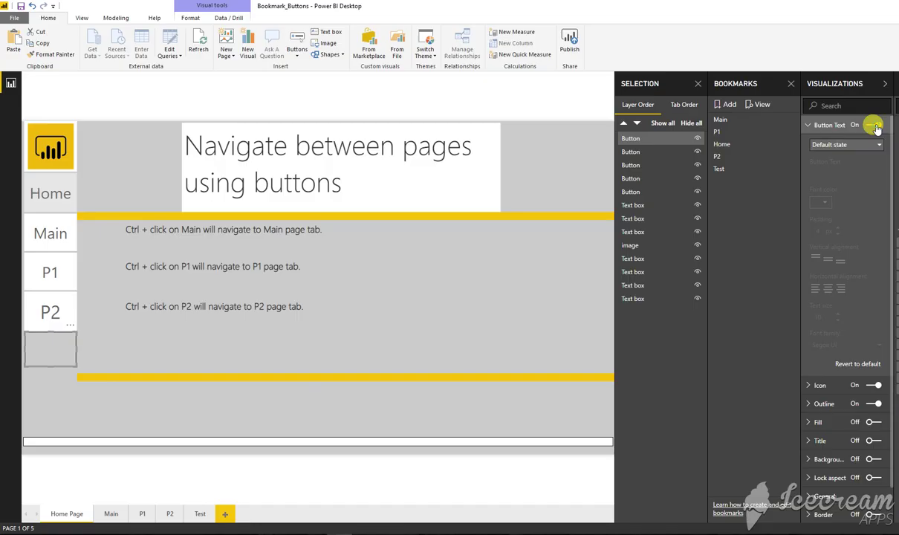
click(839, 172)
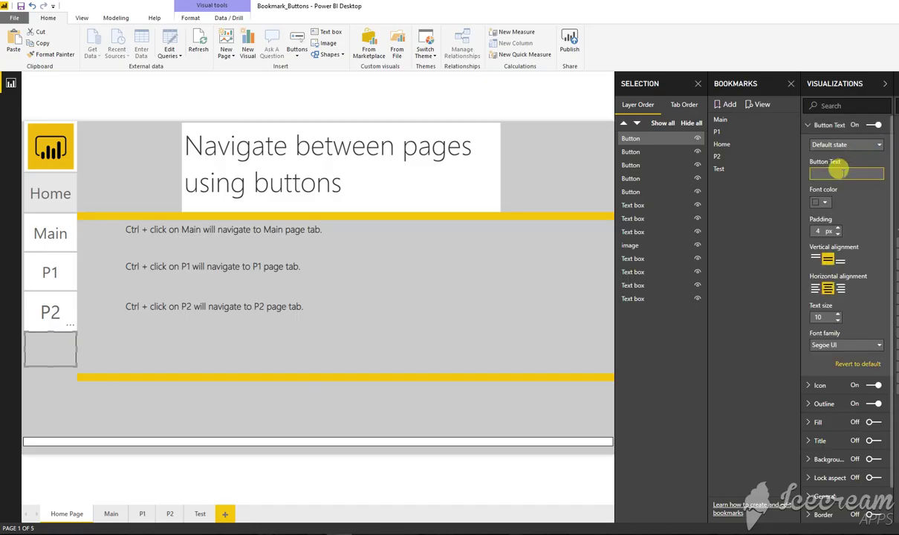
text(Test)
click(808, 125)
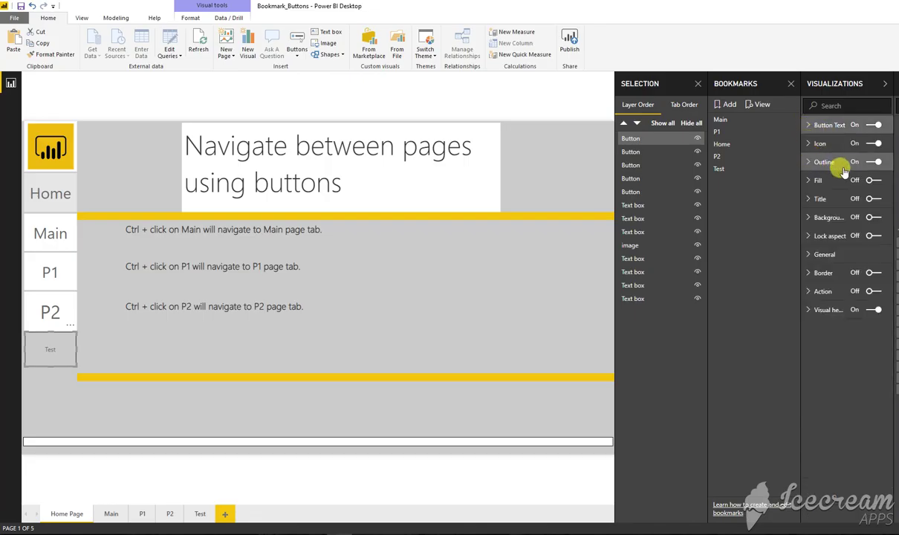
Step: Turn off the button outline and give it a background at 0% transparency
click(874, 163)
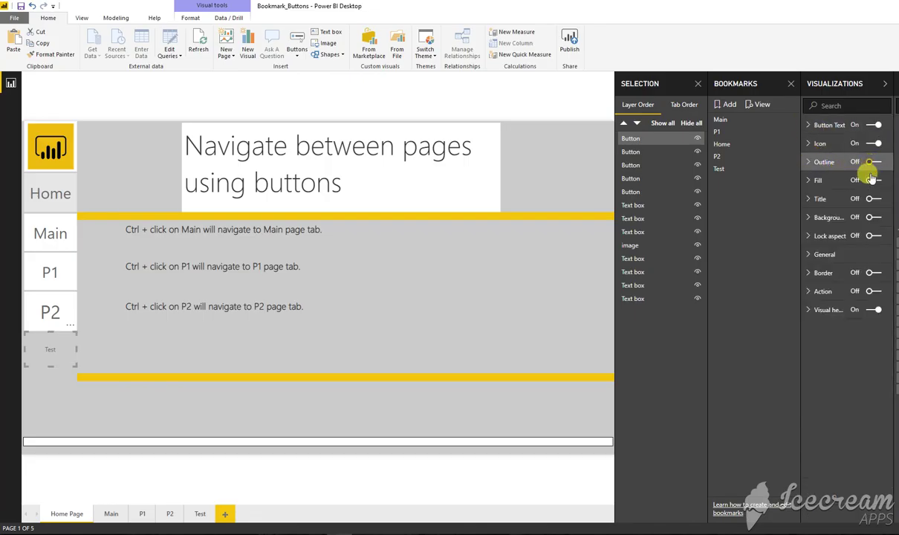
click(875, 217)
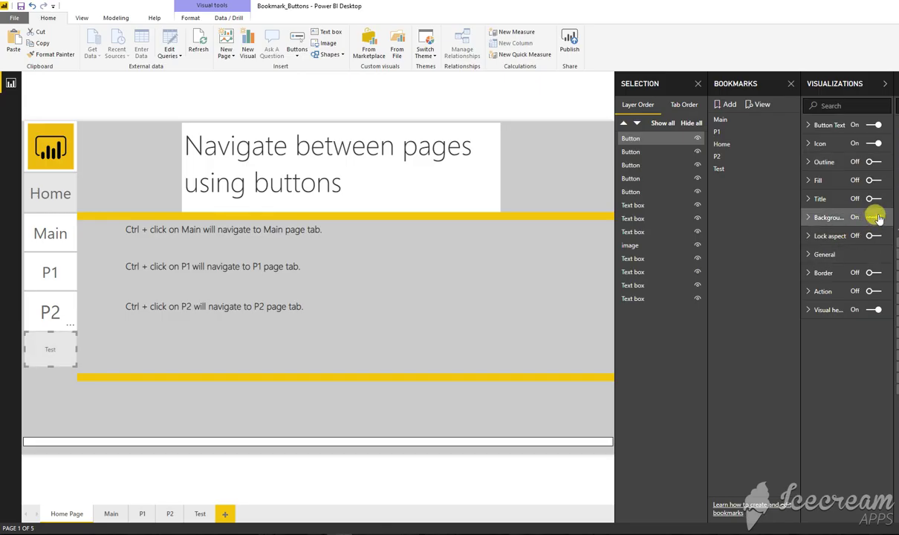
click(808, 217)
drag(860, 281, 833, 281)
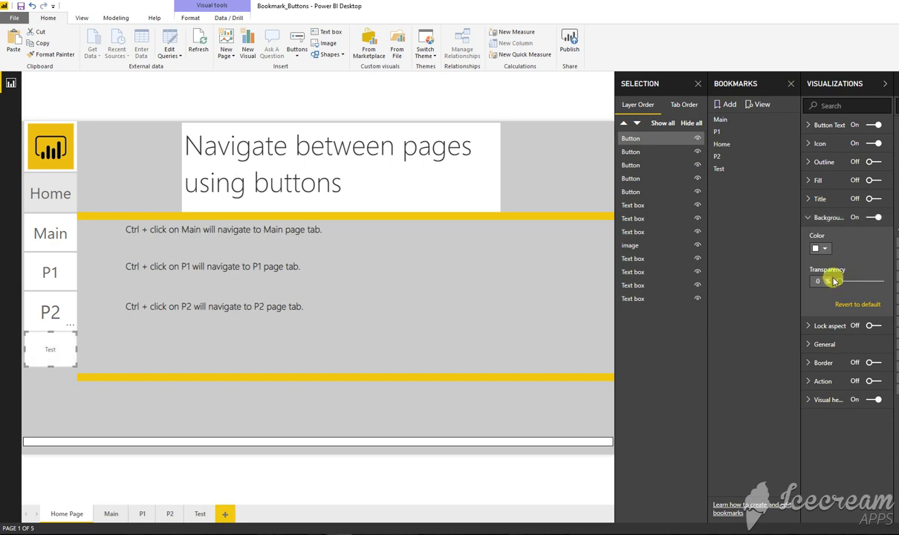
Step: Enable a Bookmark action targeting Test, with tooltip 'Move to Test'
click(809, 381)
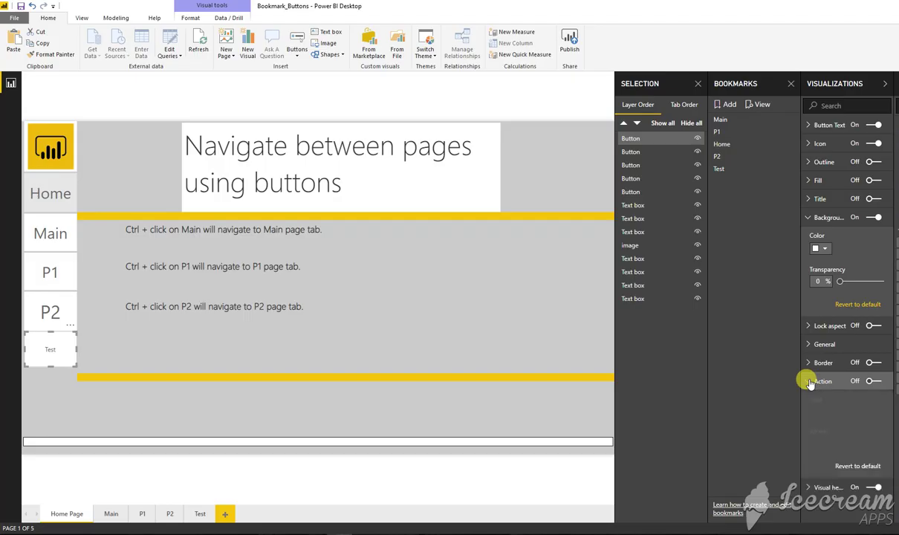
click(875, 381)
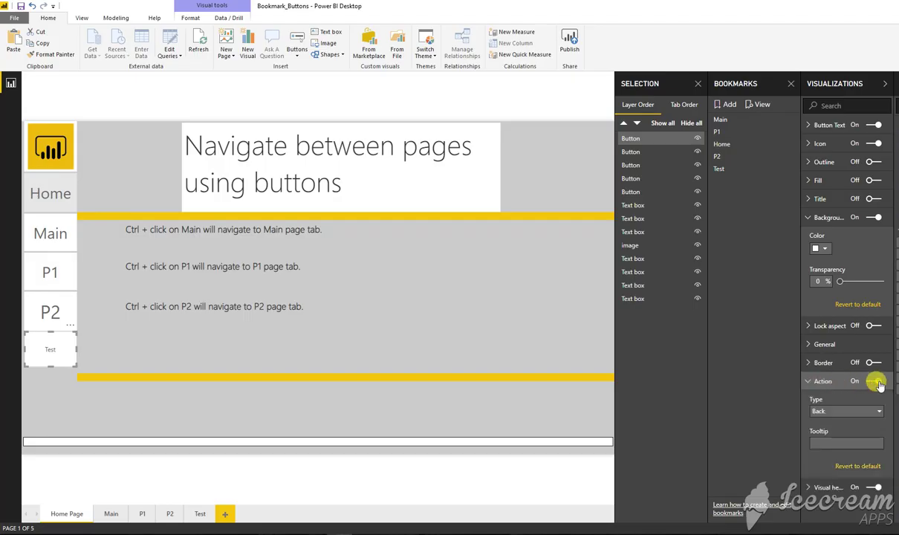
click(867, 411)
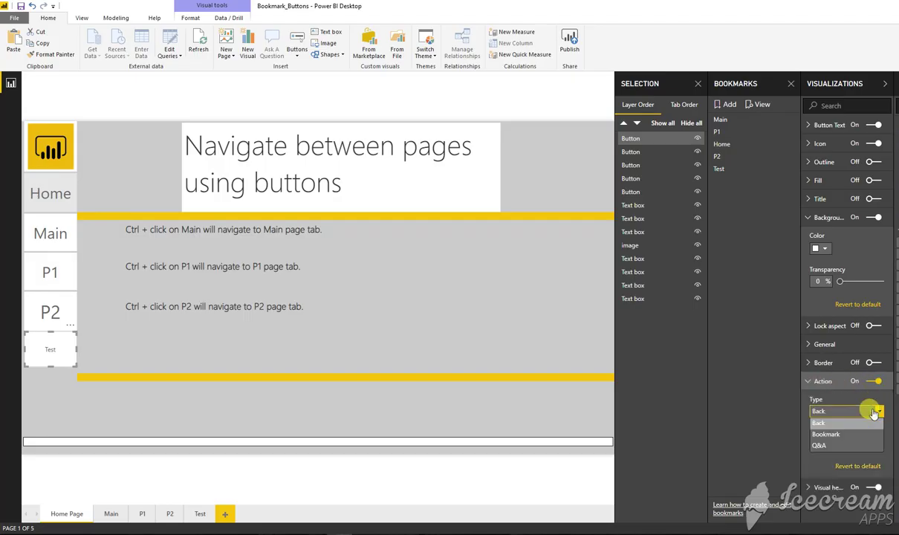
click(847, 435)
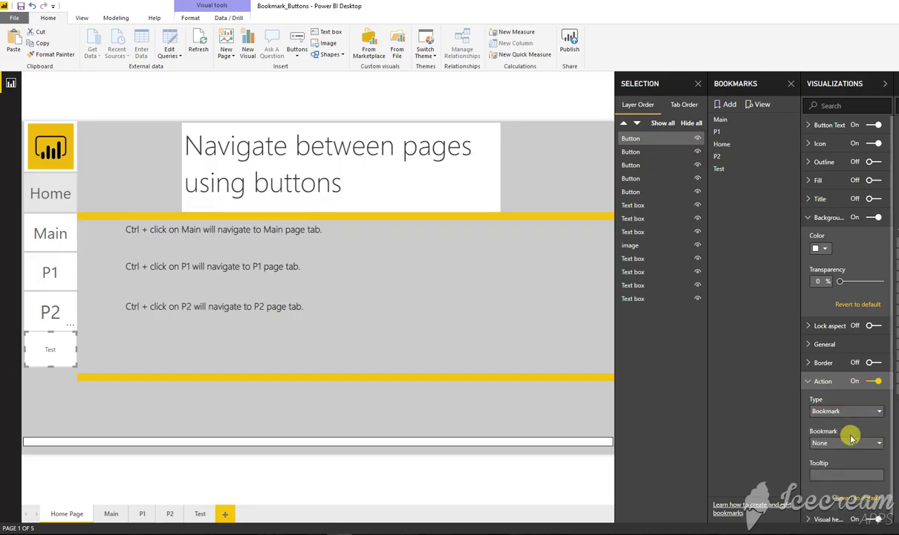
click(872, 445)
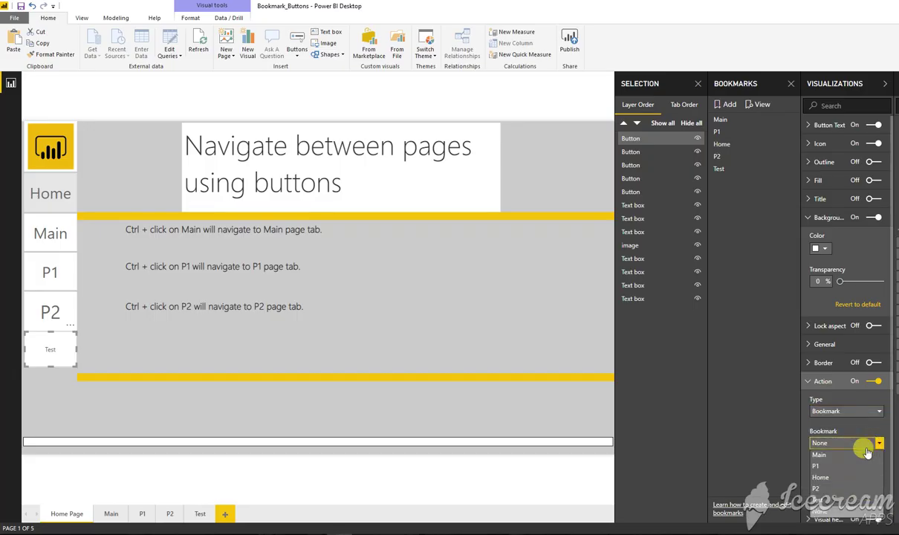
click(833, 499)
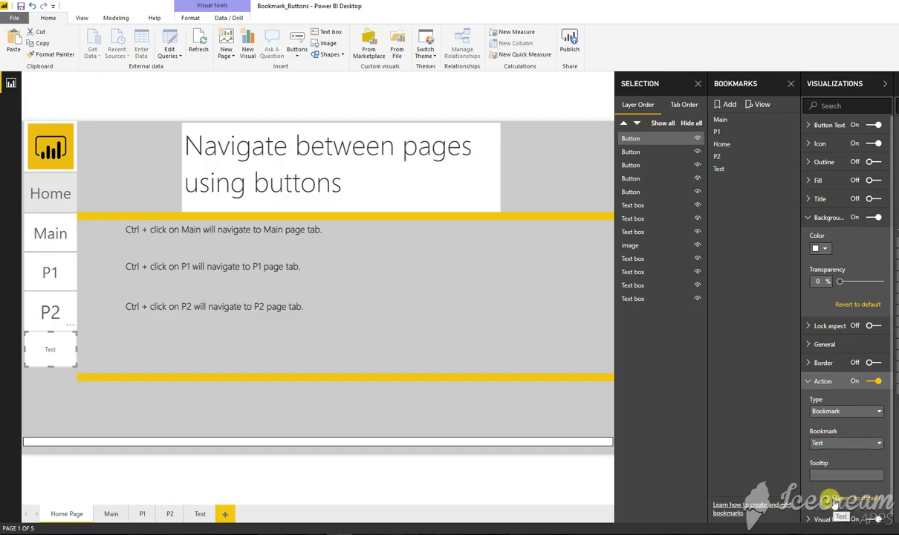
click(837, 473)
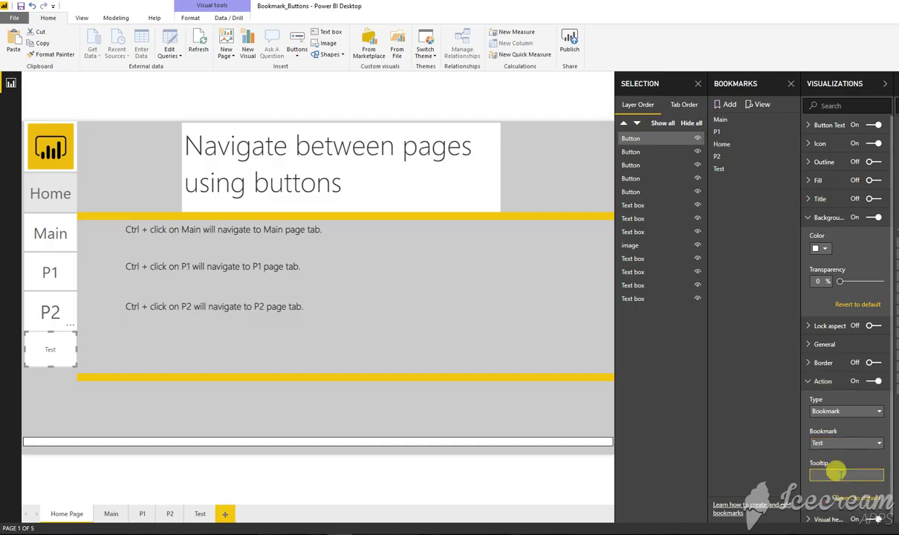
text(Move to Test)
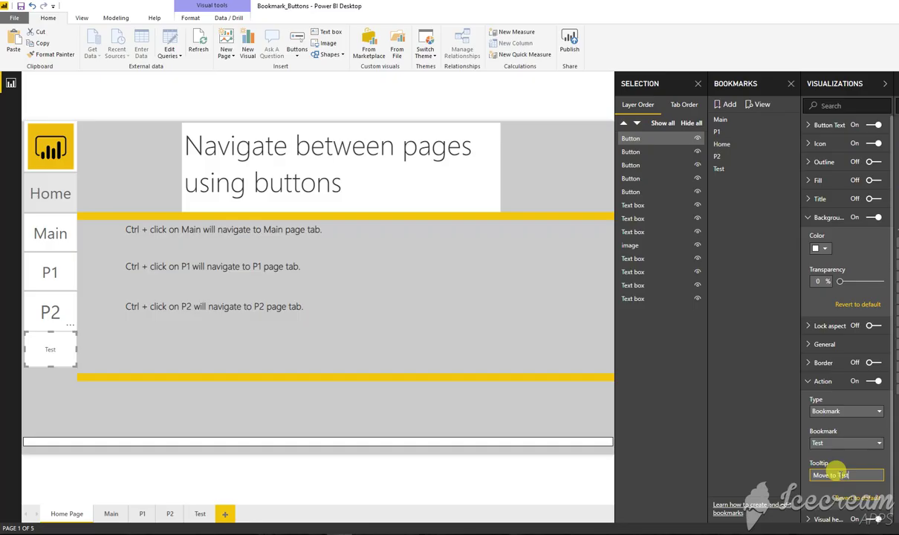
ctrl+click(57, 353)
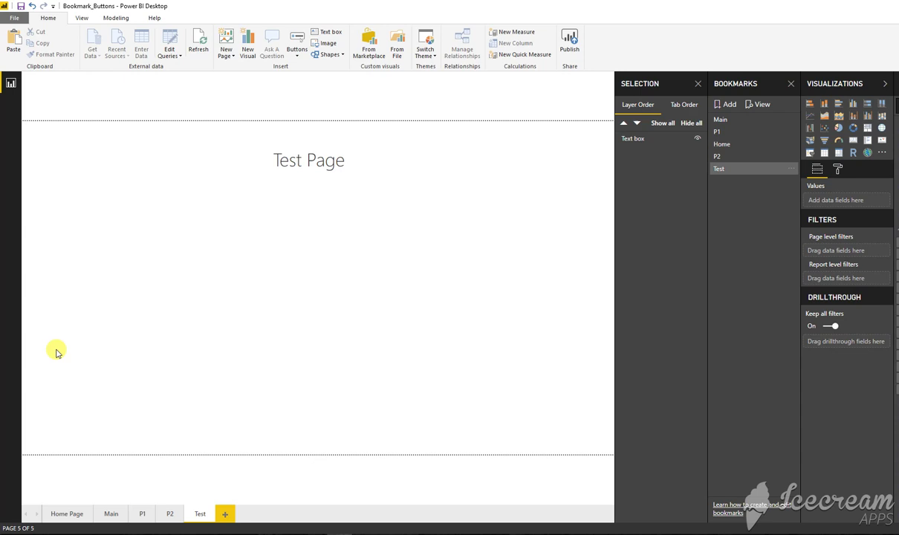
click(64, 513)
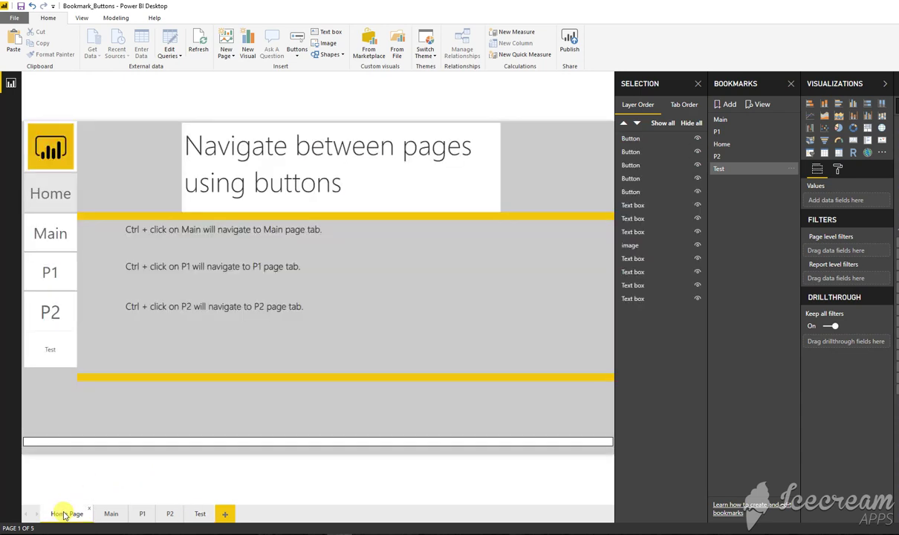
click(62, 356)
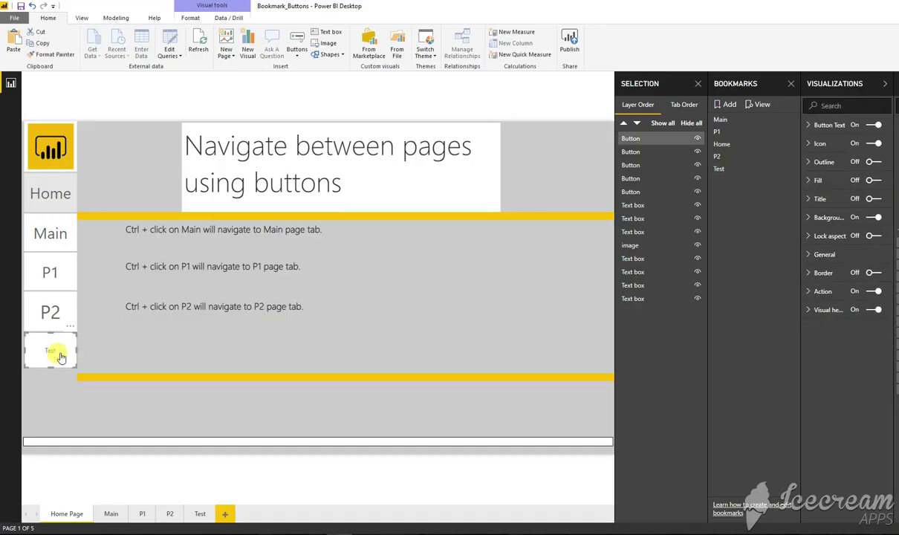
click(141, 337)
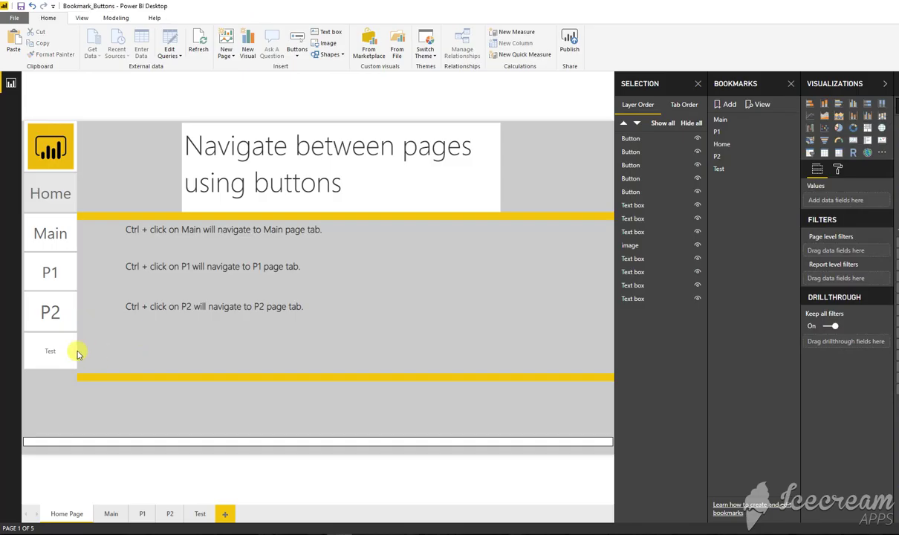
ctrl+click(52, 231)
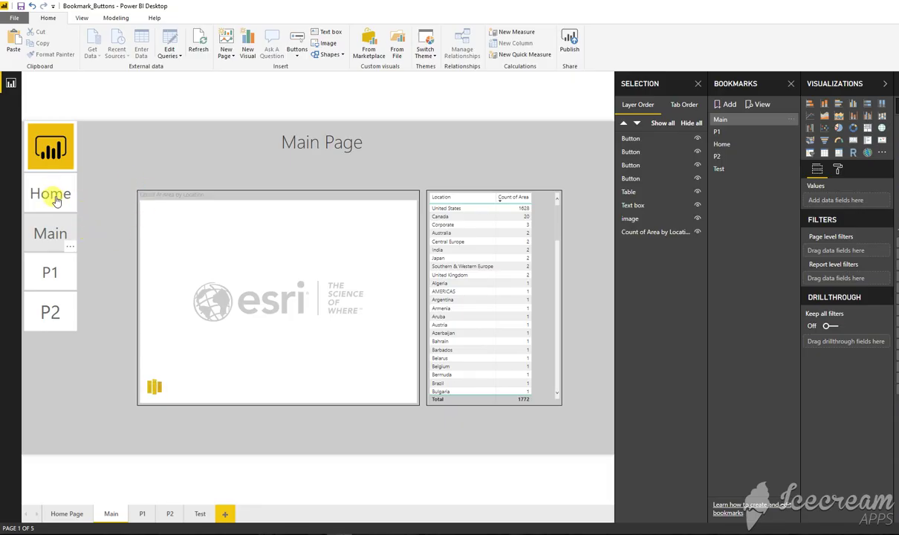
ctrl+click(54, 194)
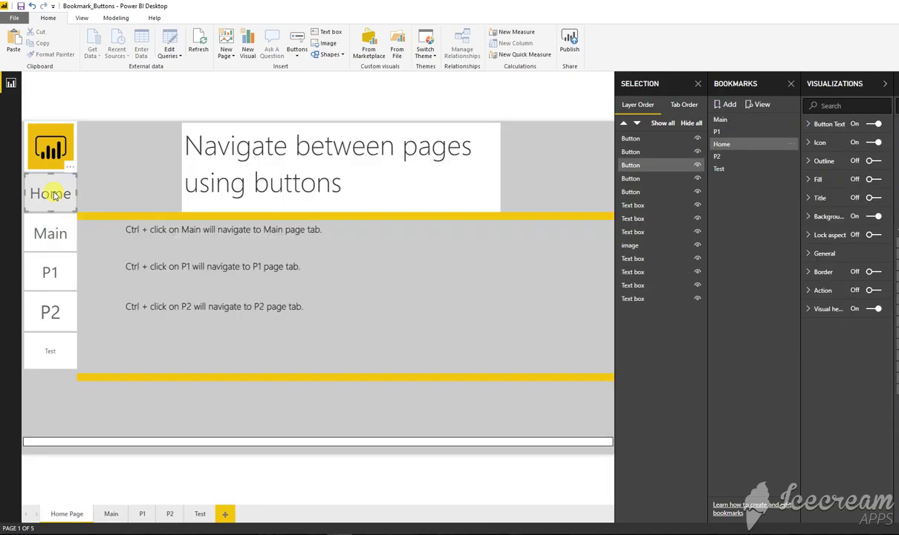